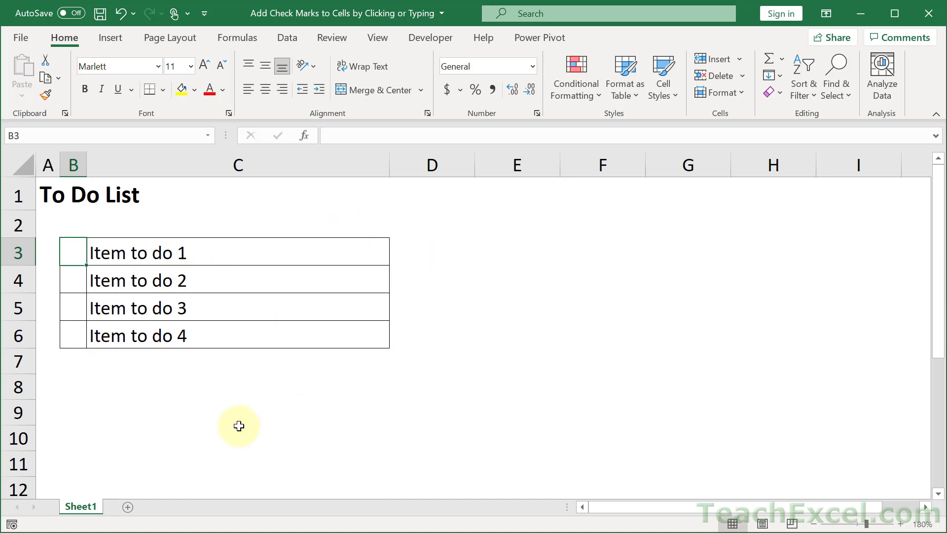
Double-click to tick items 1, 2 and 4, then untick items 4 and 2.
double_click(68, 253)
double_click(73, 277)
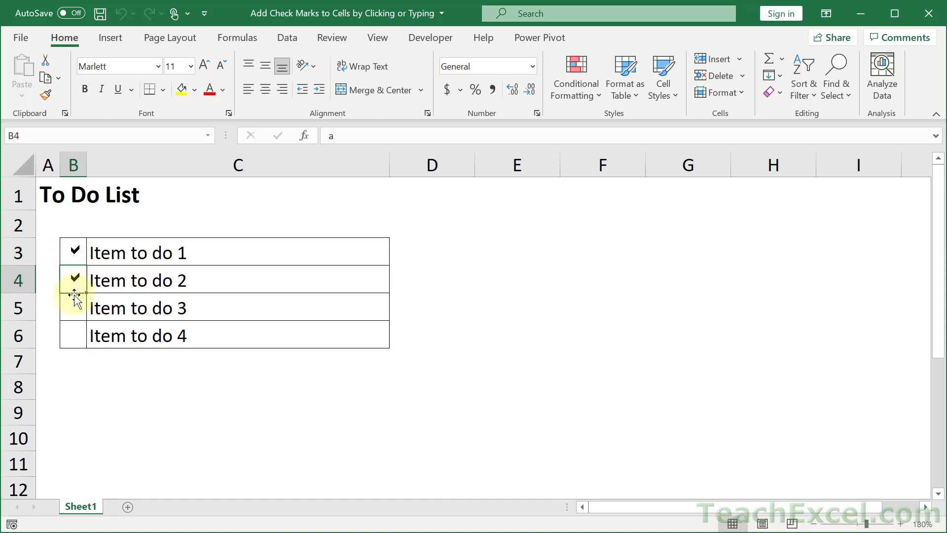
double_click(75, 338)
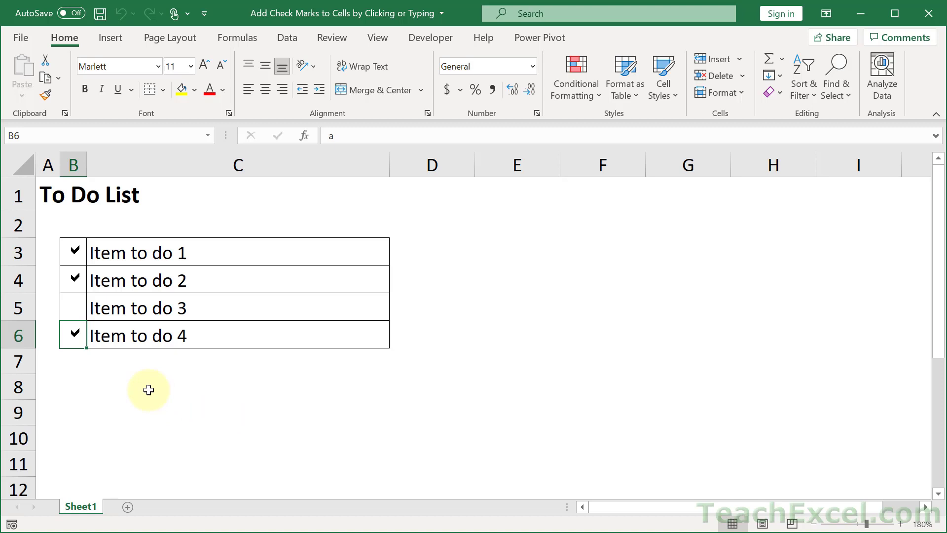
double_click(77, 338)
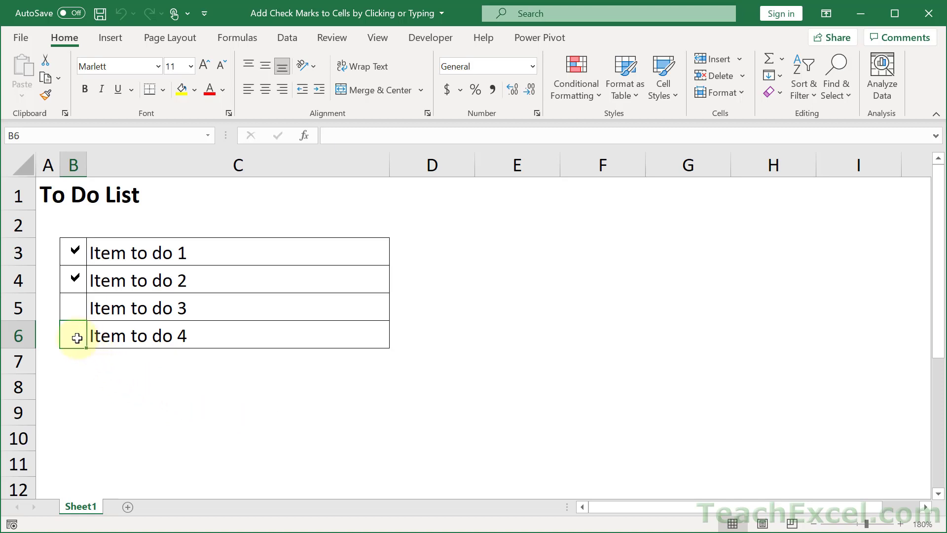
double_click(74, 278)
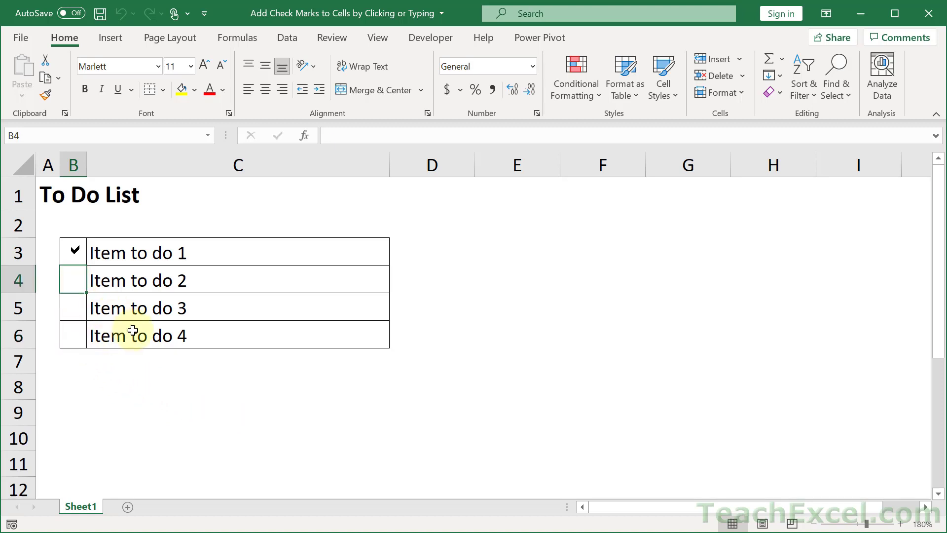
Clear the check mark from Item to do 1 and reselect cell B3.
key(Up)
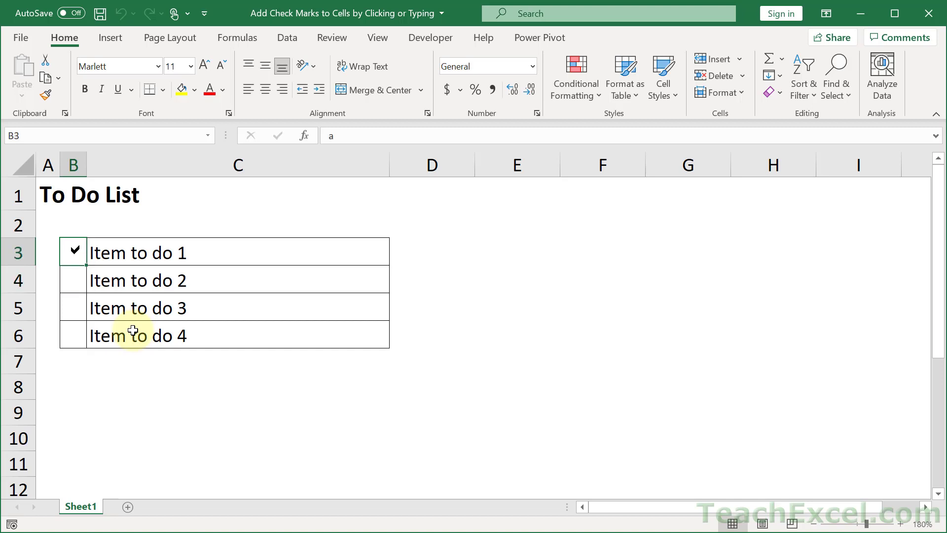
key(Delete)
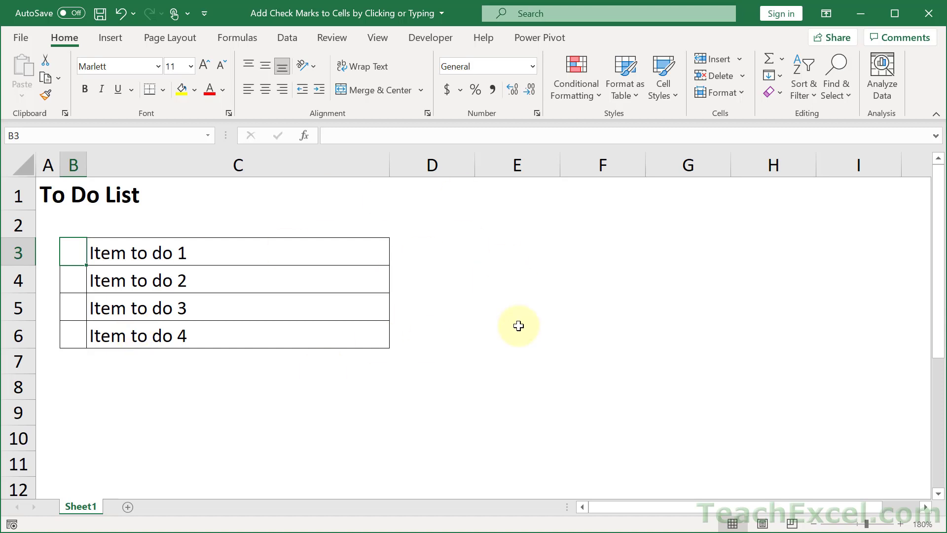
key(Down)
key(Down)
key(Up)
key(Up)
Enter a in B3 through B6 to tick all four items.
text(a)
key(Return)
text(a)
key(Return)
text(a)
key(Return)
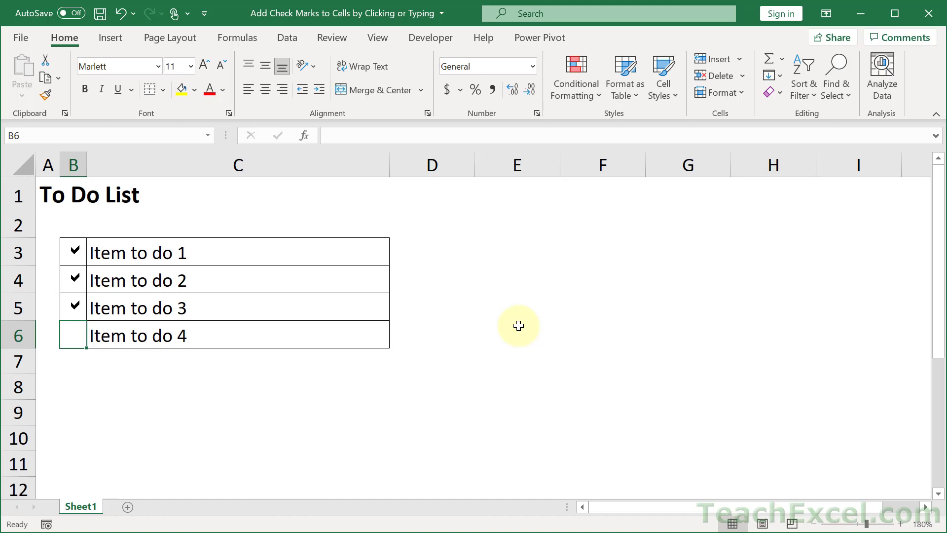
text(a)
key(Return)
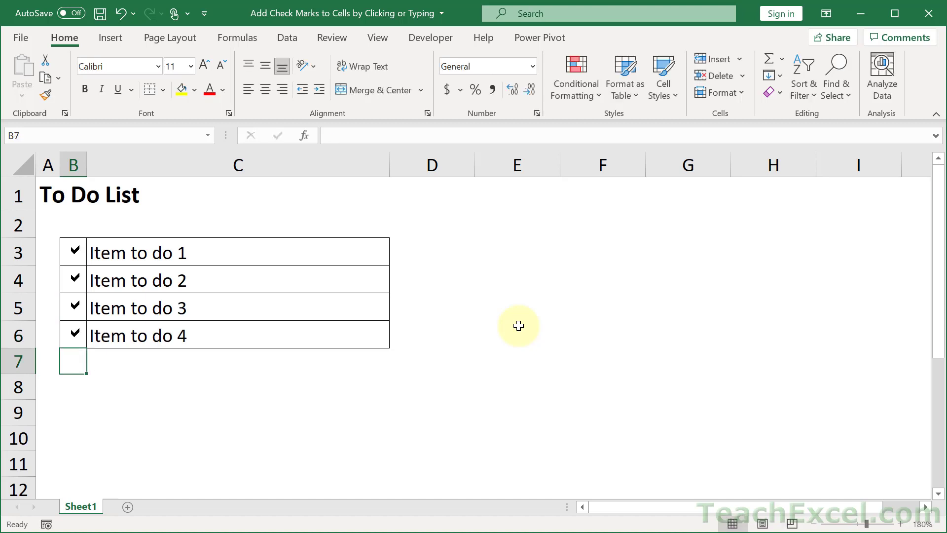
Delete the check marks from items 4, 3, 2 and 1.
key(Up)
key(Delete)
key(Up)
key(Delete)
key(Up)
key(Delete)
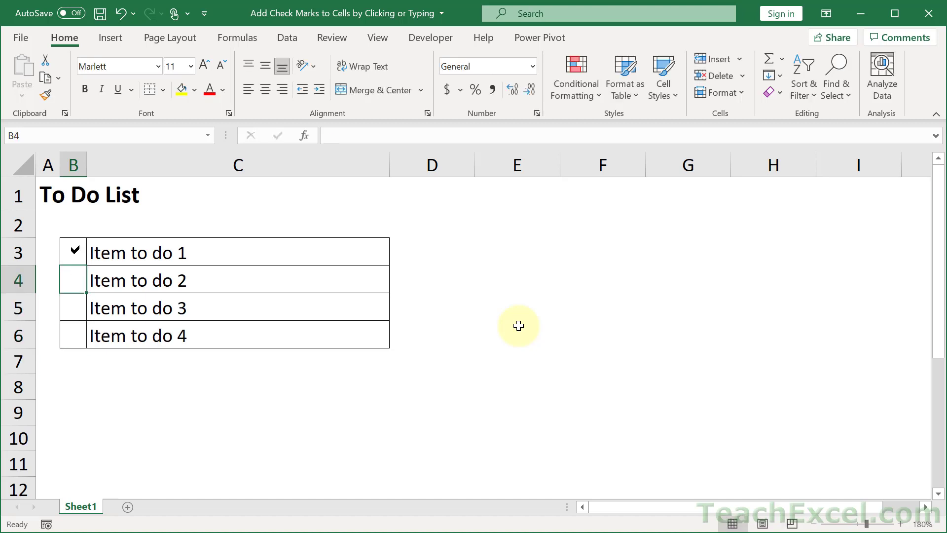
key(Up)
key(Delete)
Enter a in B3 so only Item to do 1 shows a check mark.
text(a)
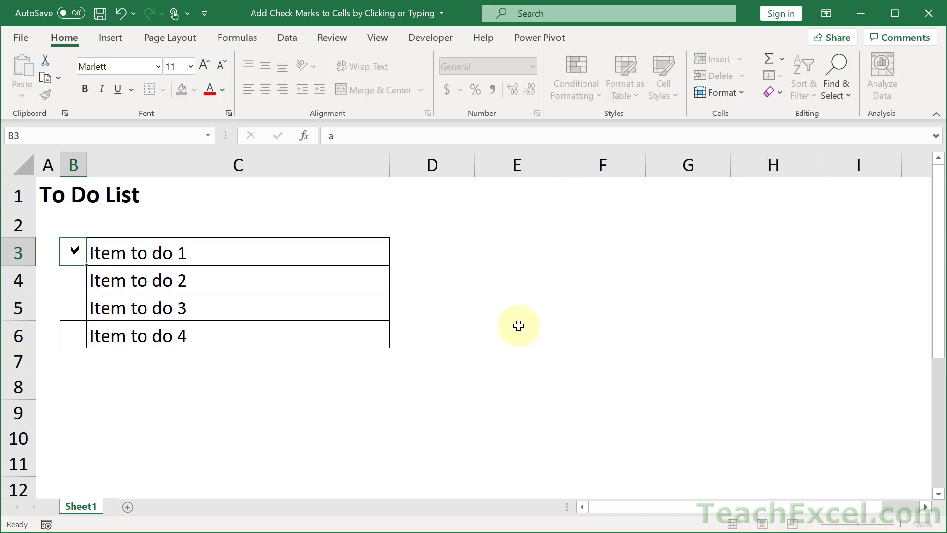
key(Return)
click(70, 249)
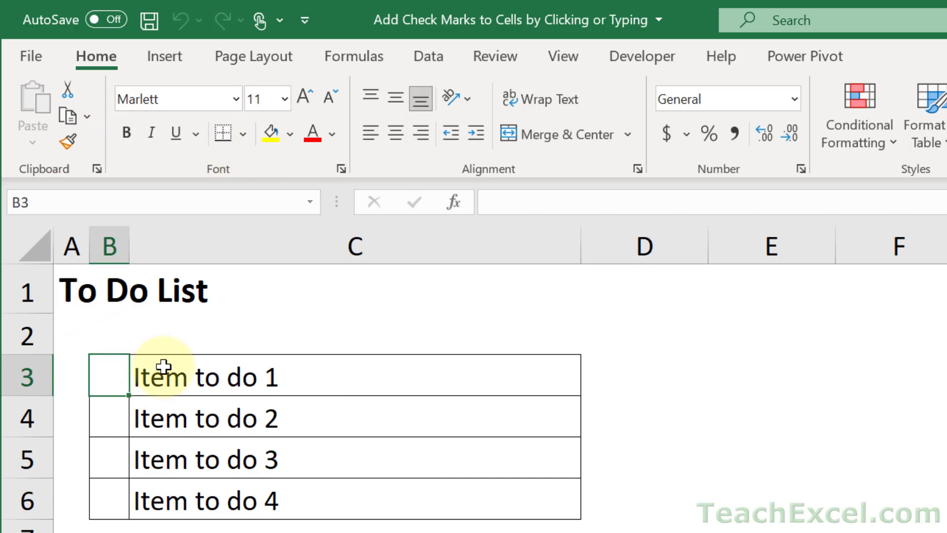
text(a)
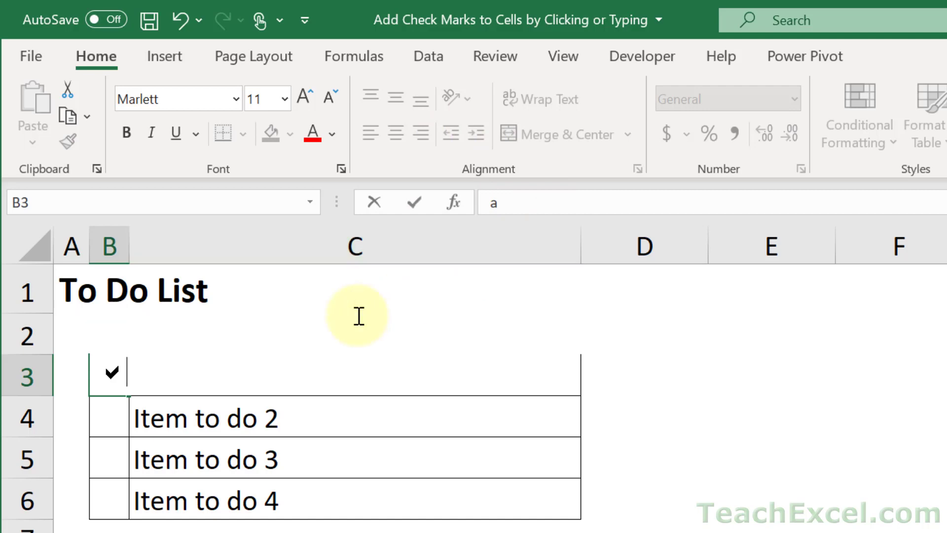
key(Return)
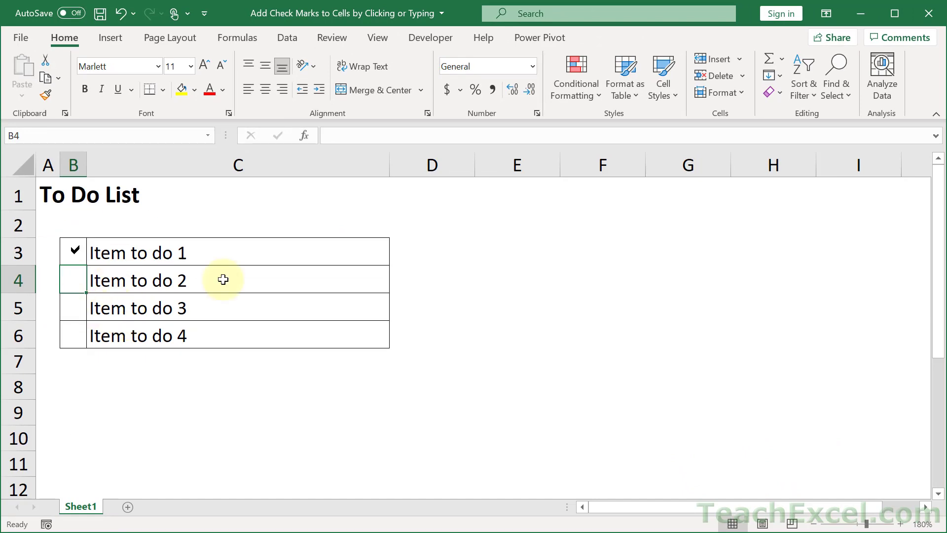
Enter a in cell B5 to tick Item to do 3.
key(Down)
key(Down)
key(Up)
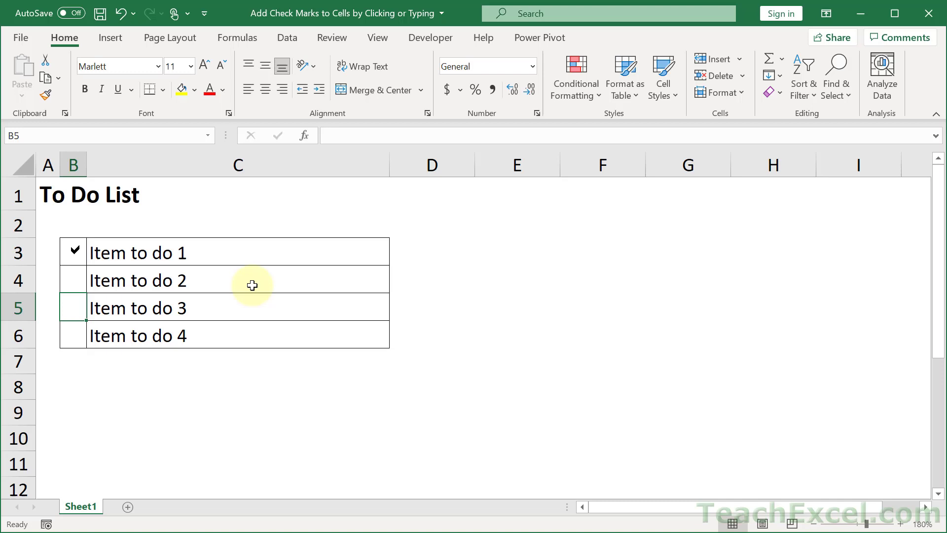
text(a)
key(Return)
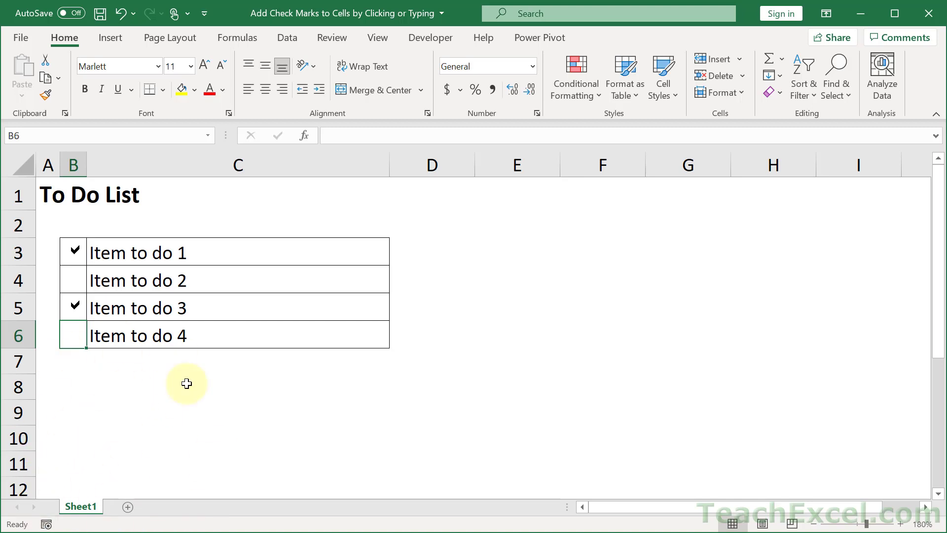
View Sheet1's code, highlight the B3:B6 range in the macro, then return to Excel.
right_click(82, 508)
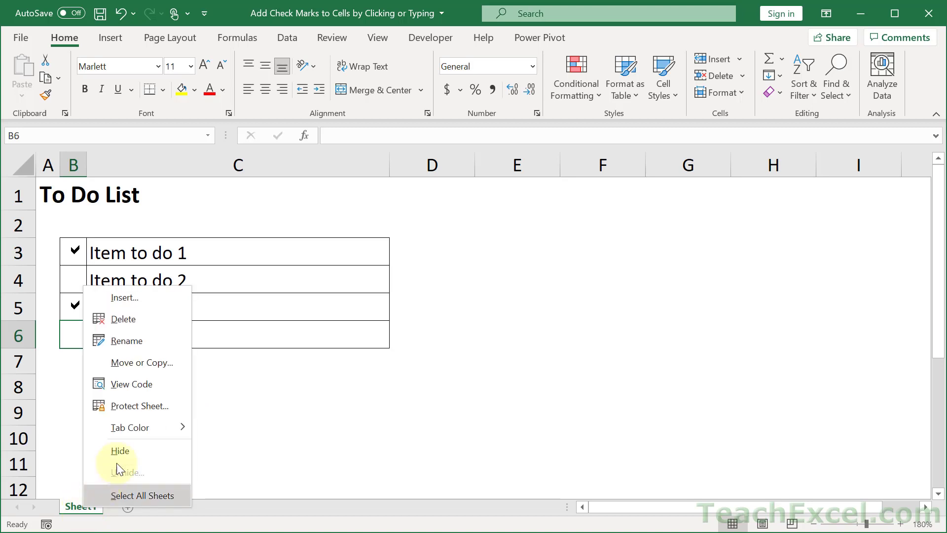
click(159, 385)
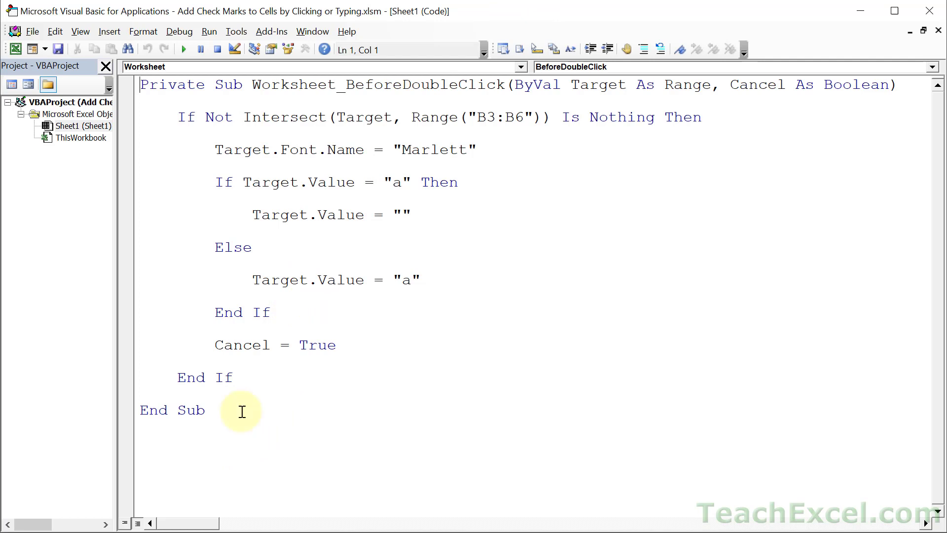
drag(477, 117, 526, 120)
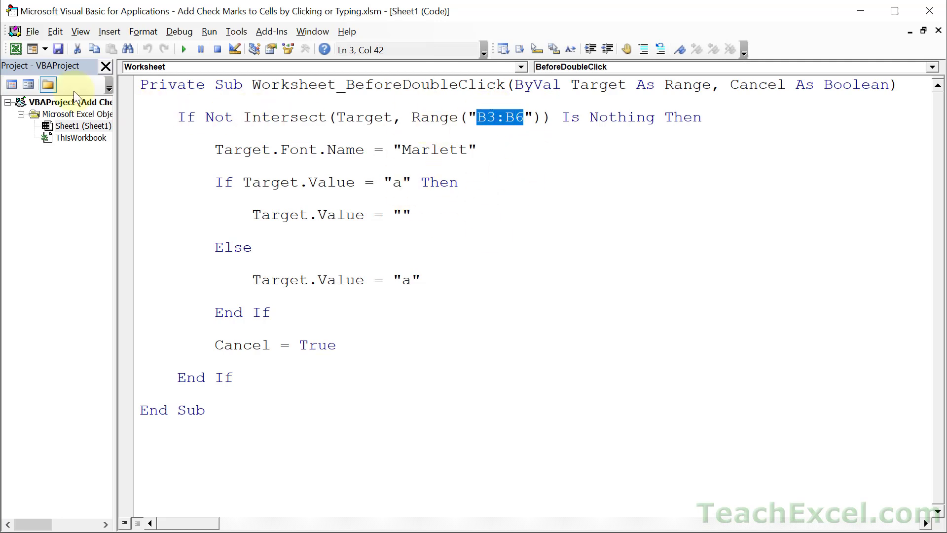
click(15, 50)
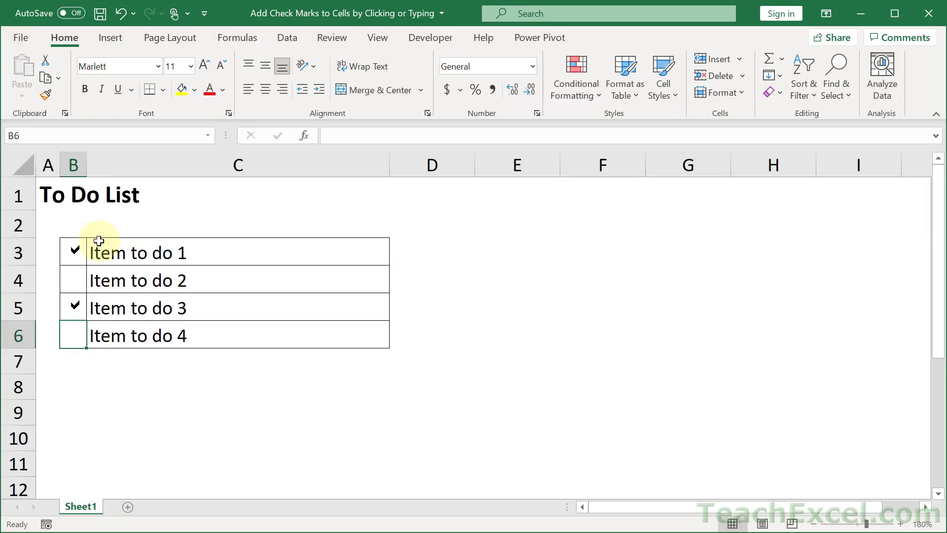
drag(74, 253, 73, 326)
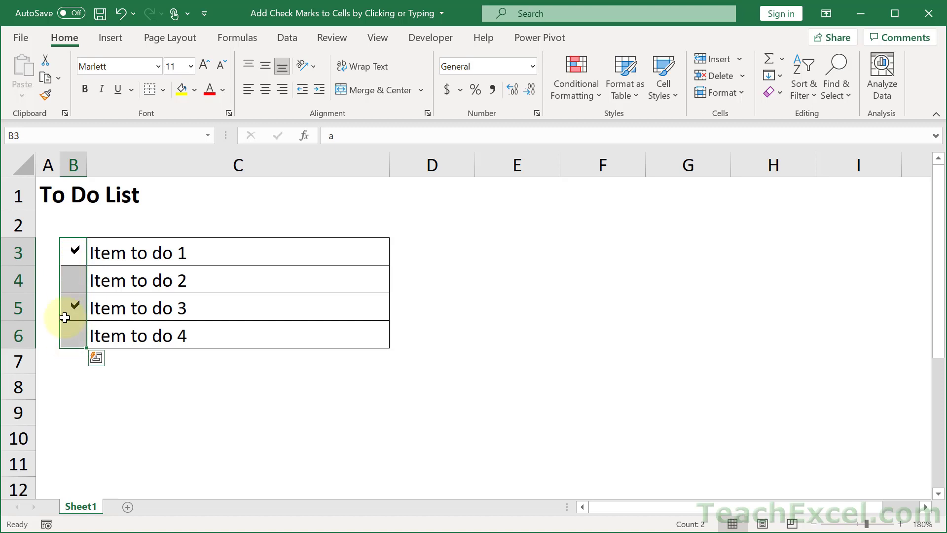
double_click(68, 364)
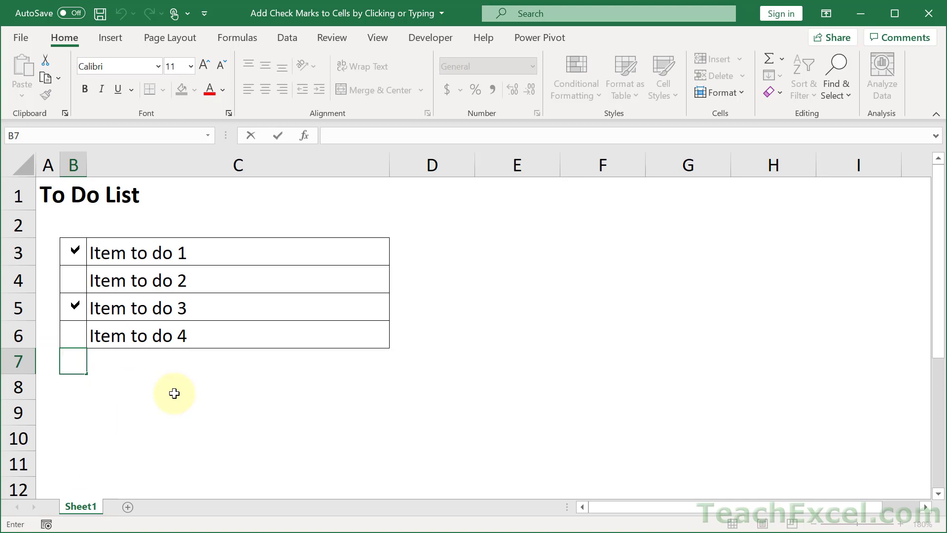
key(Escape)
double_click(74, 226)
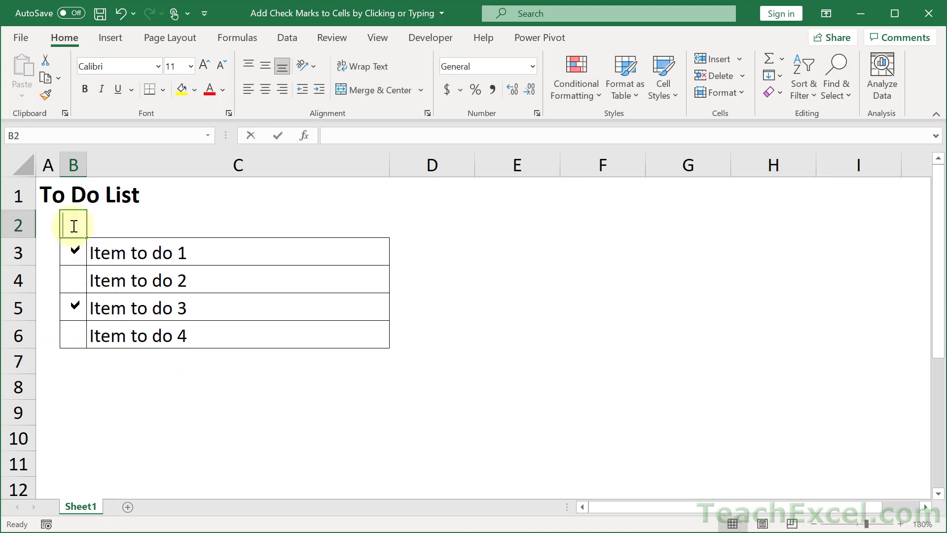
key(ctrl+Return)
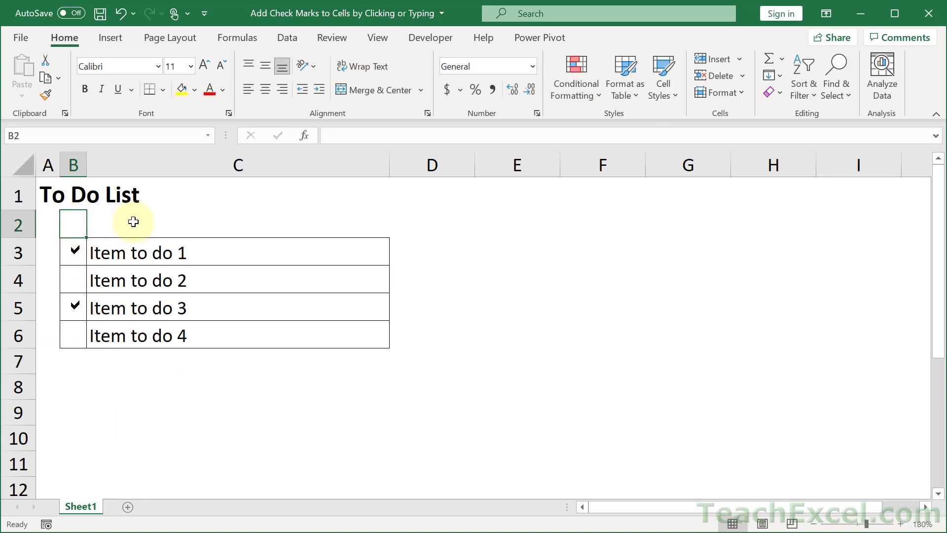
Open Sheet1's code and highlight the "a" tests, empty value and Cancel = True line.
right_click(80, 508)
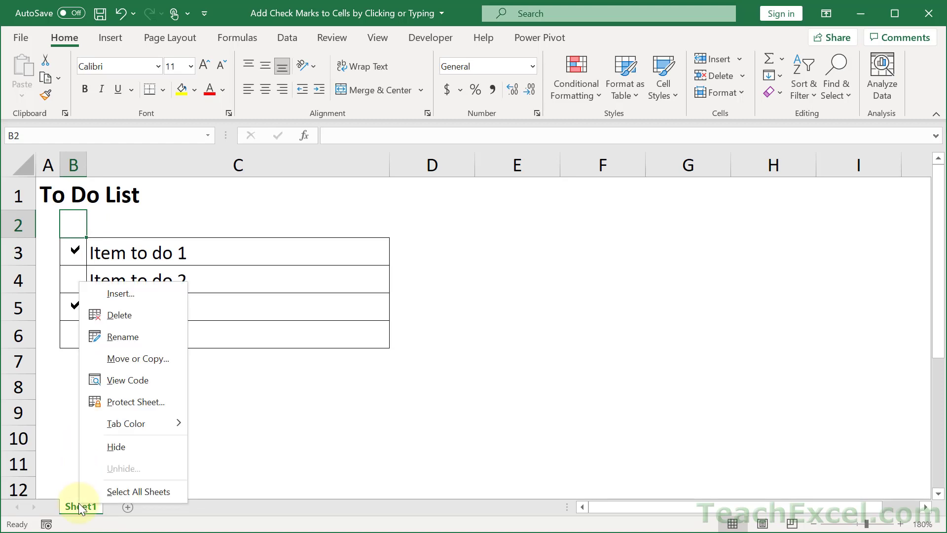
click(140, 378)
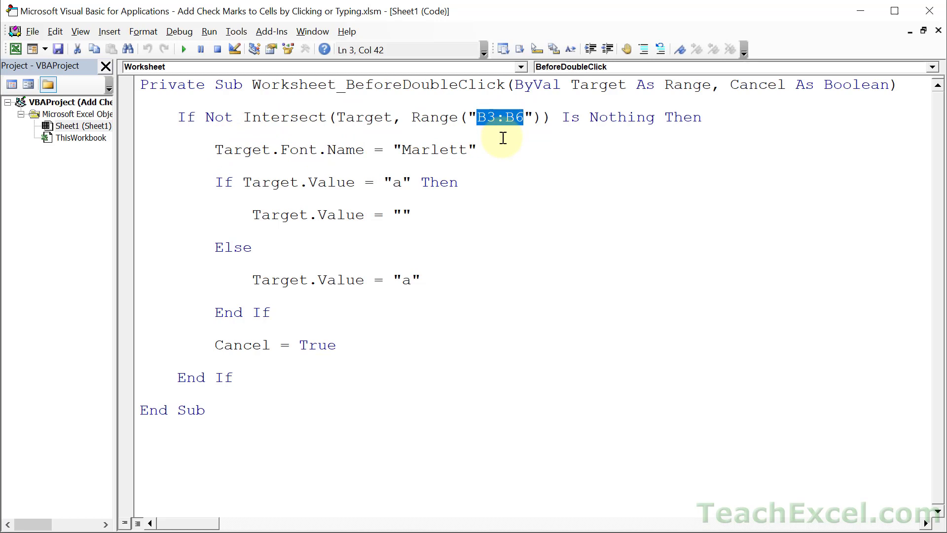
click(395, 183)
double_click(395, 184)
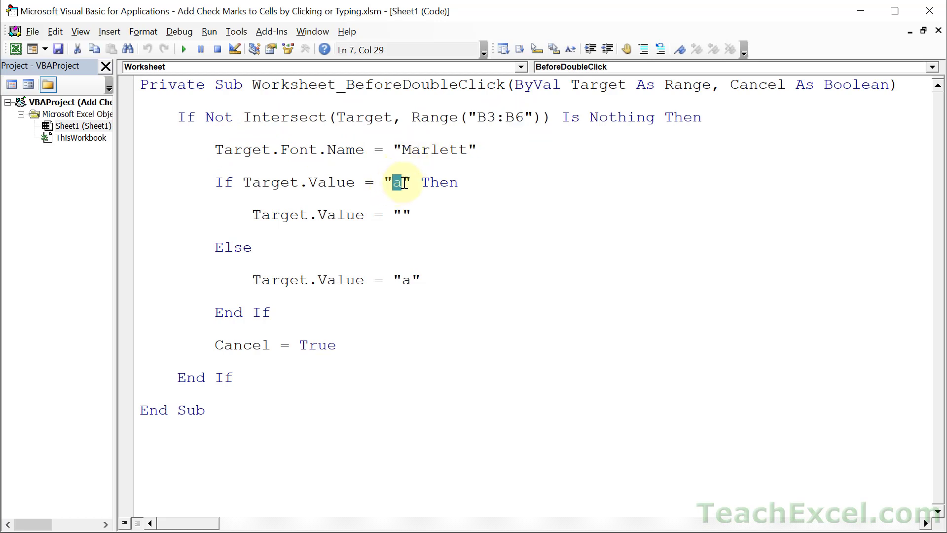
click(403, 214)
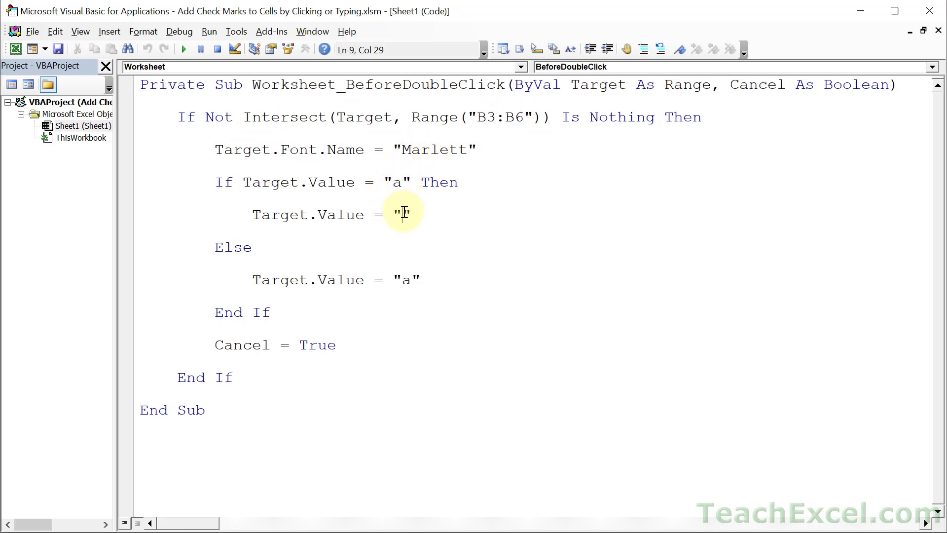
double_click(404, 280)
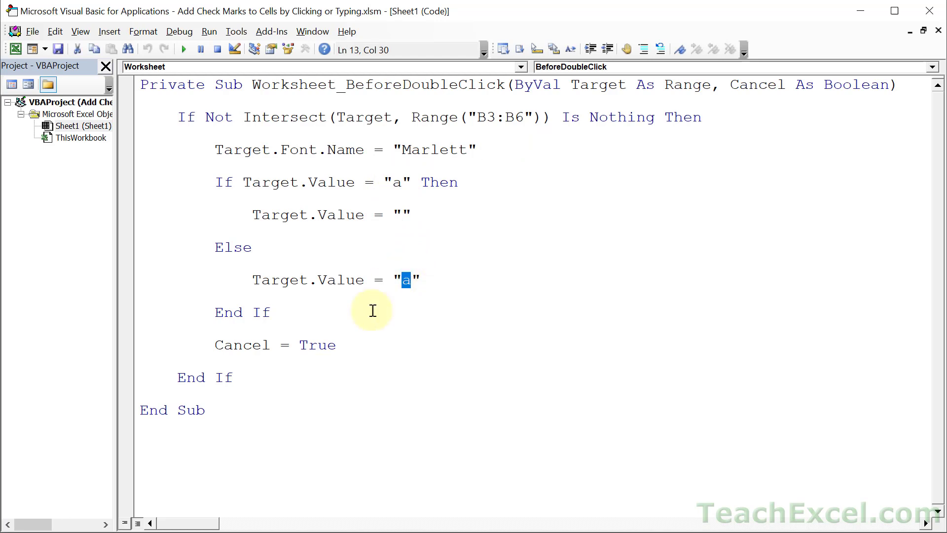
drag(336, 345, 215, 345)
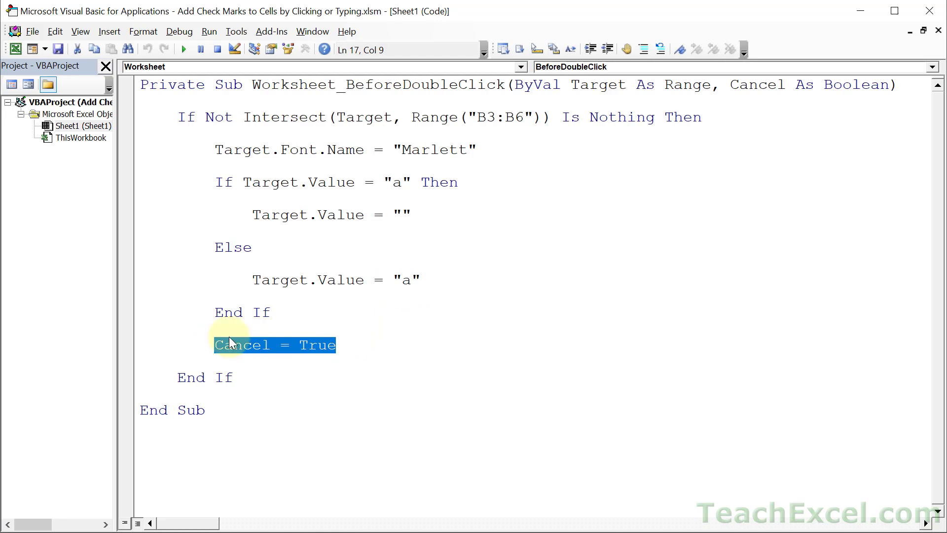
click(295, 320)
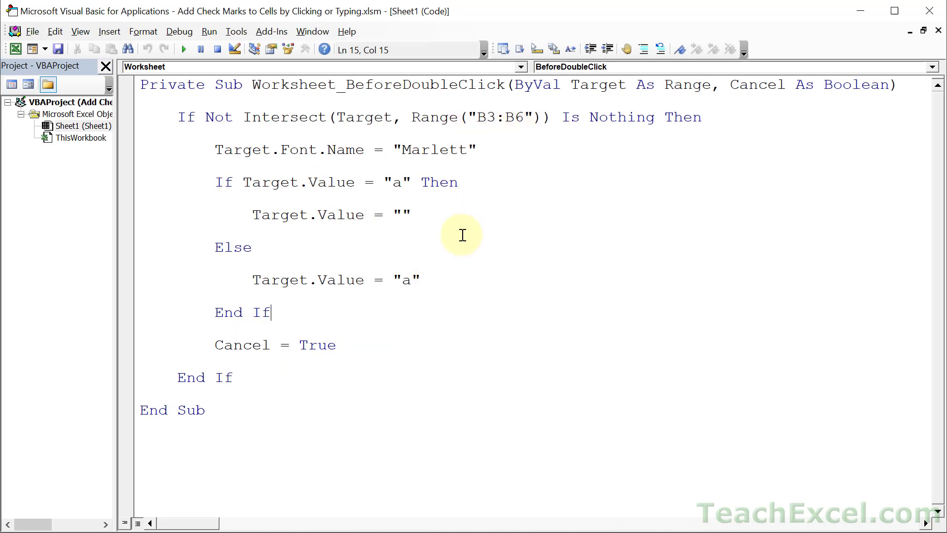
Switch back to the worksheet and double-click B4 and B6 to tick items 2 and 4.
key(alt+F11)
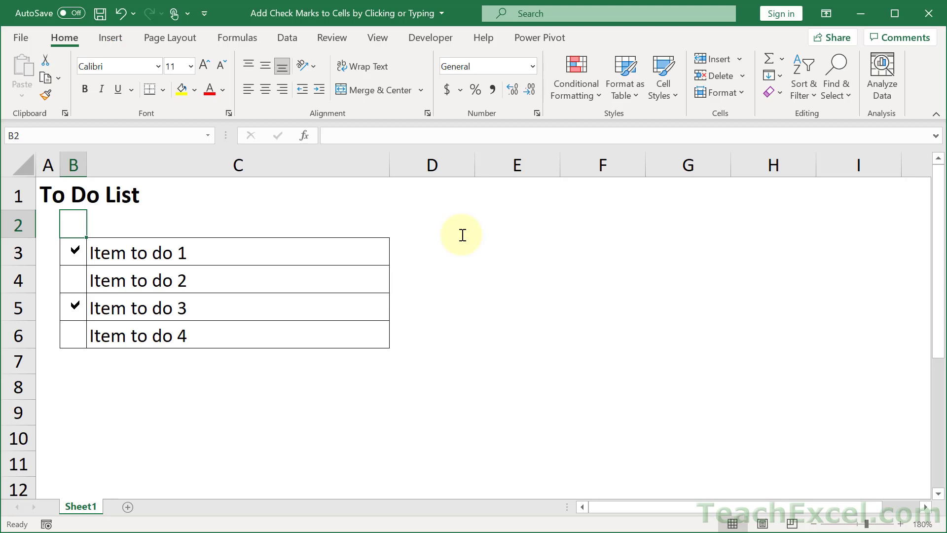
double_click(72, 283)
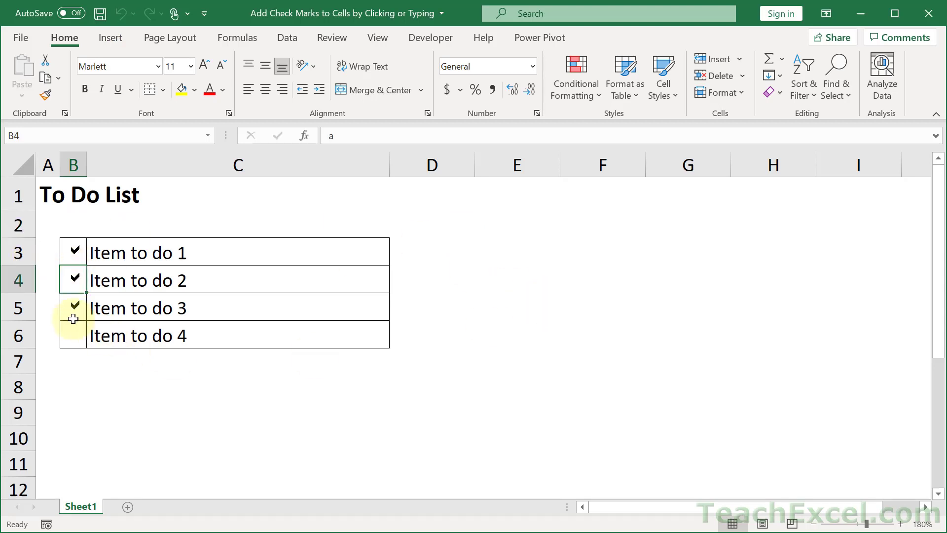
double_click(72, 334)
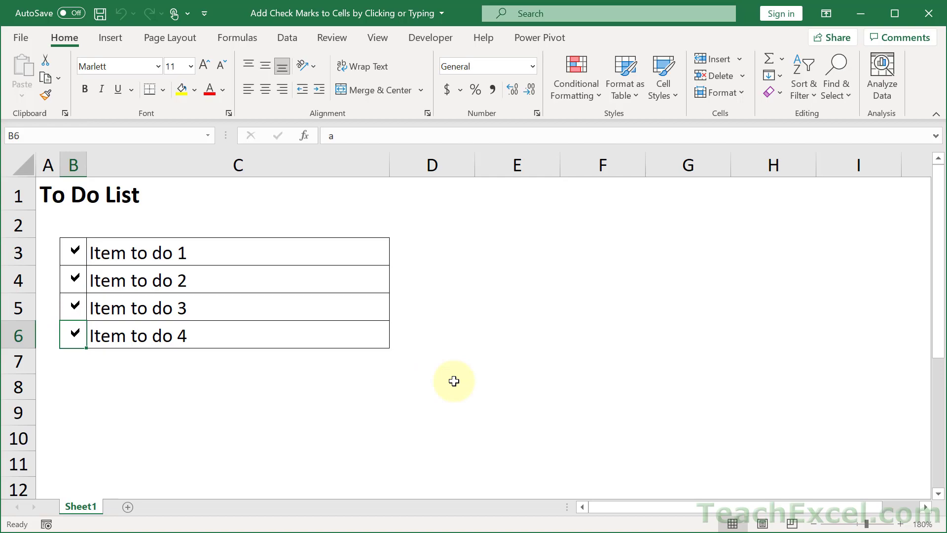